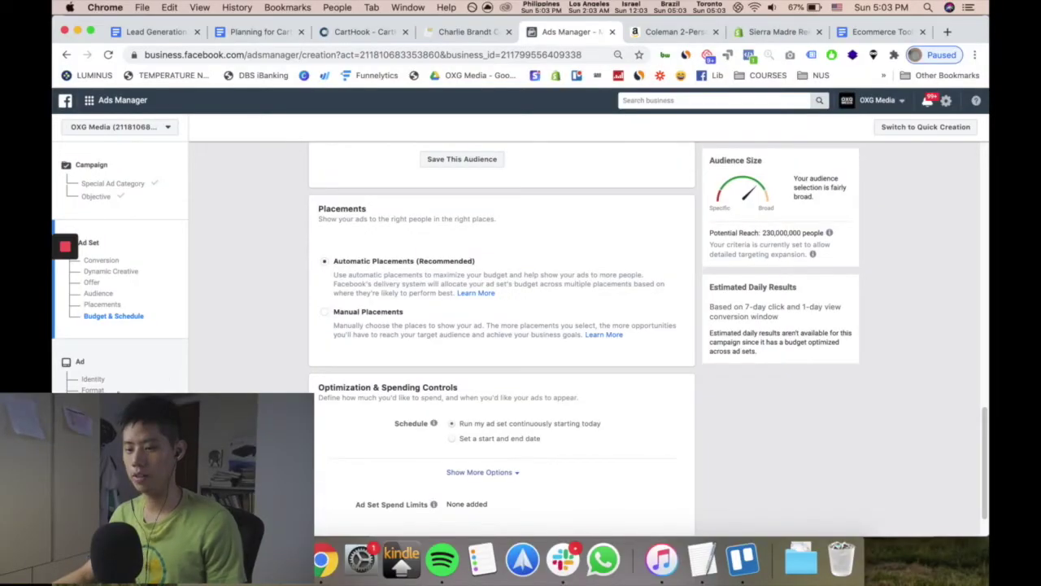
- Switch the ad set's placement option from automatic to Manual Placements
scroll(263, 379, up, 10)
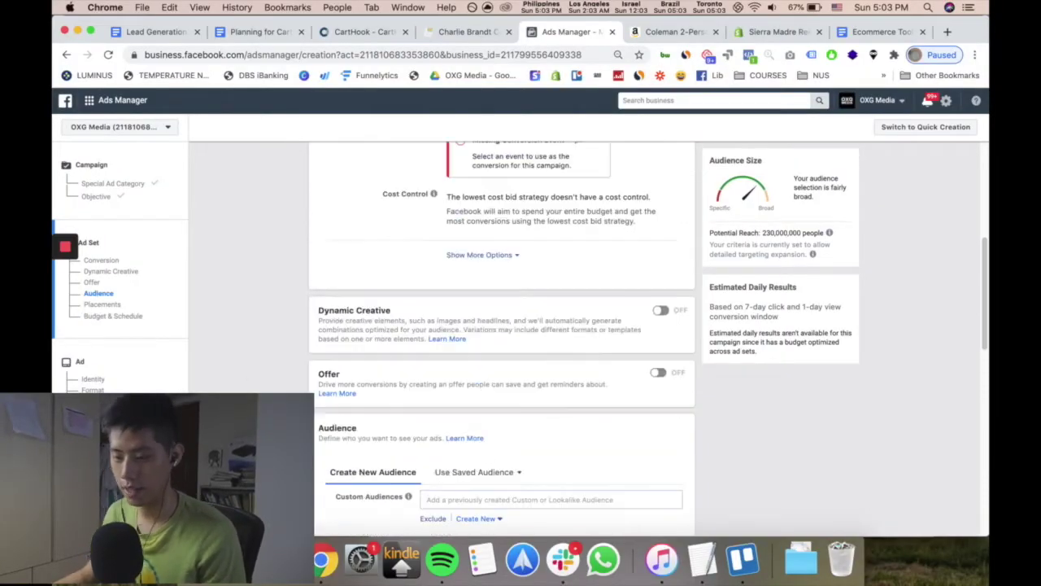
scroll(264, 382, up, 4)
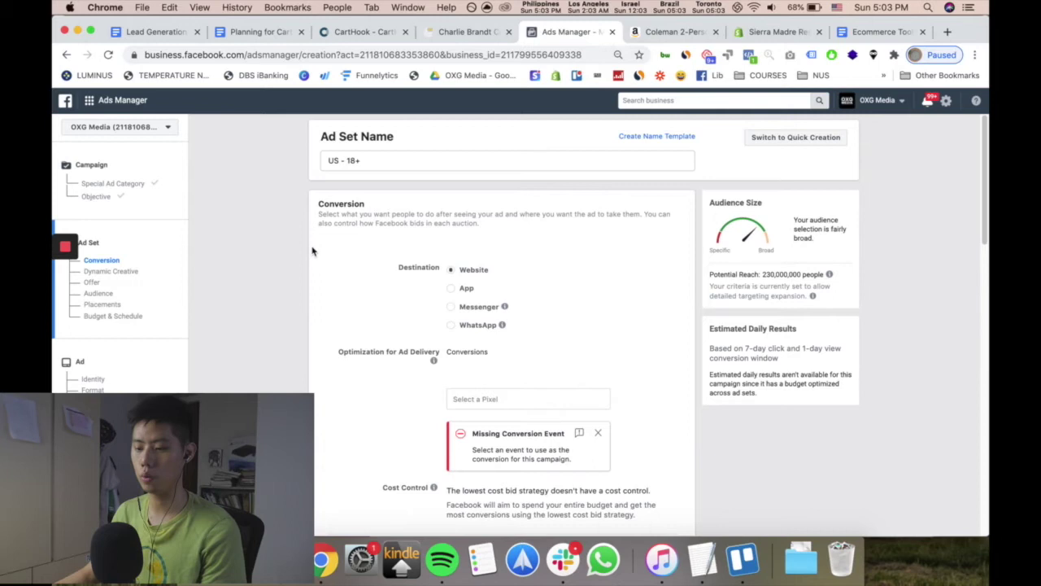
scroll(311, 250, down, 12)
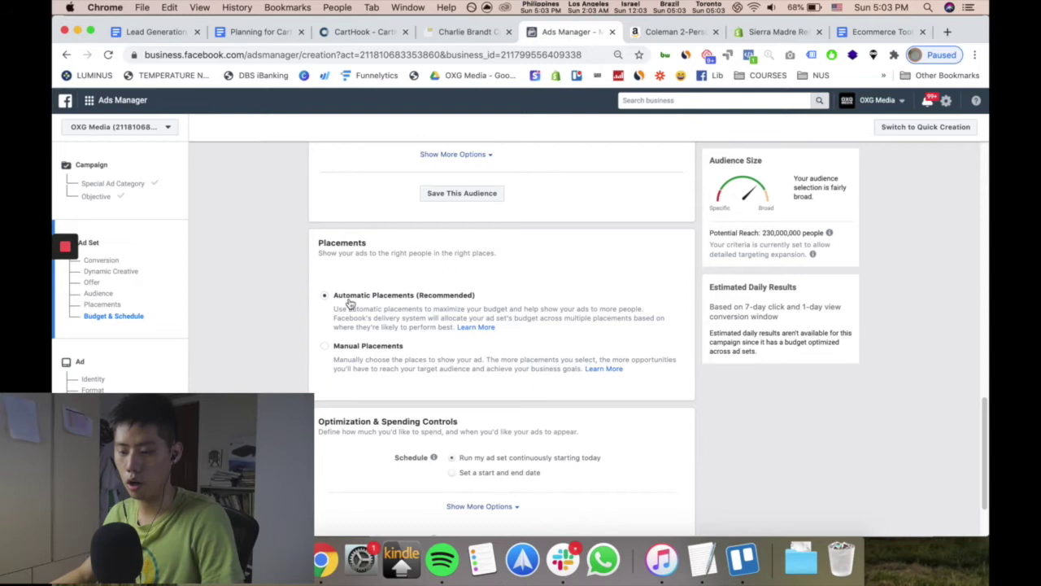
click(350, 348)
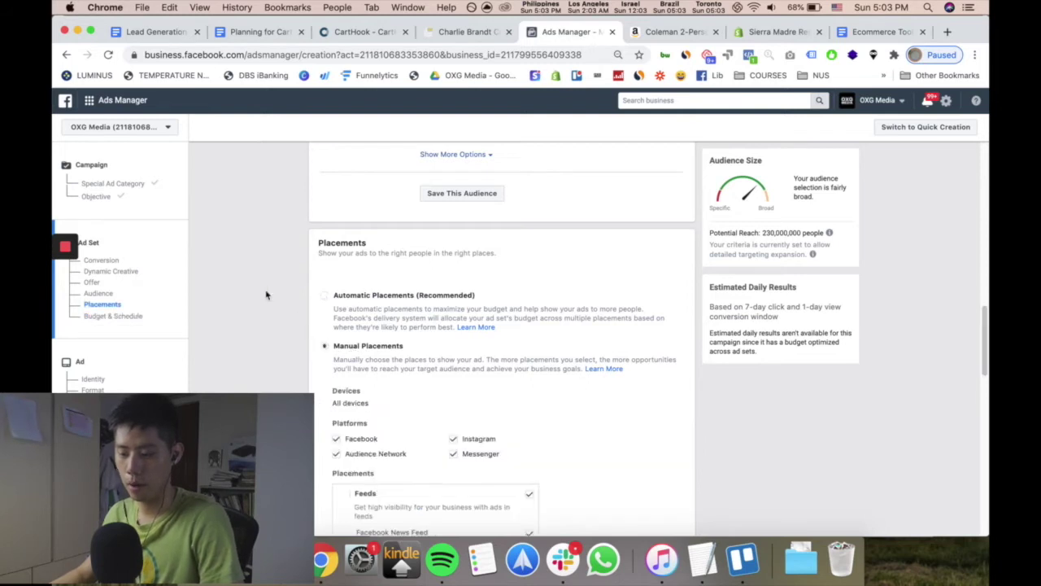
- Review the available manual placements, from Feeds and Stories through In-Stream, Search, Messages and In-Article
scroll(265, 295, down, 8)
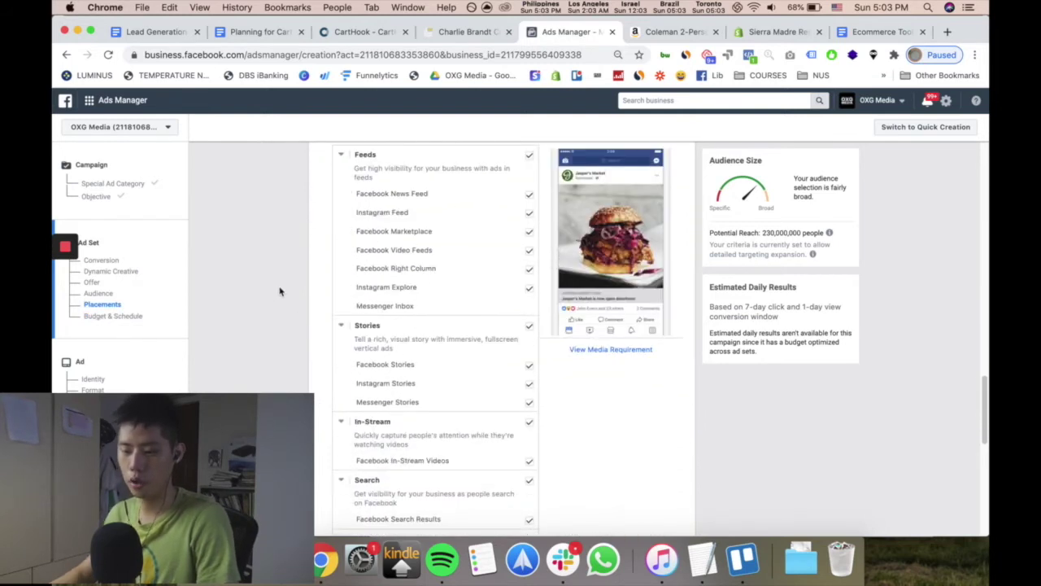
scroll(291, 281, down, 1)
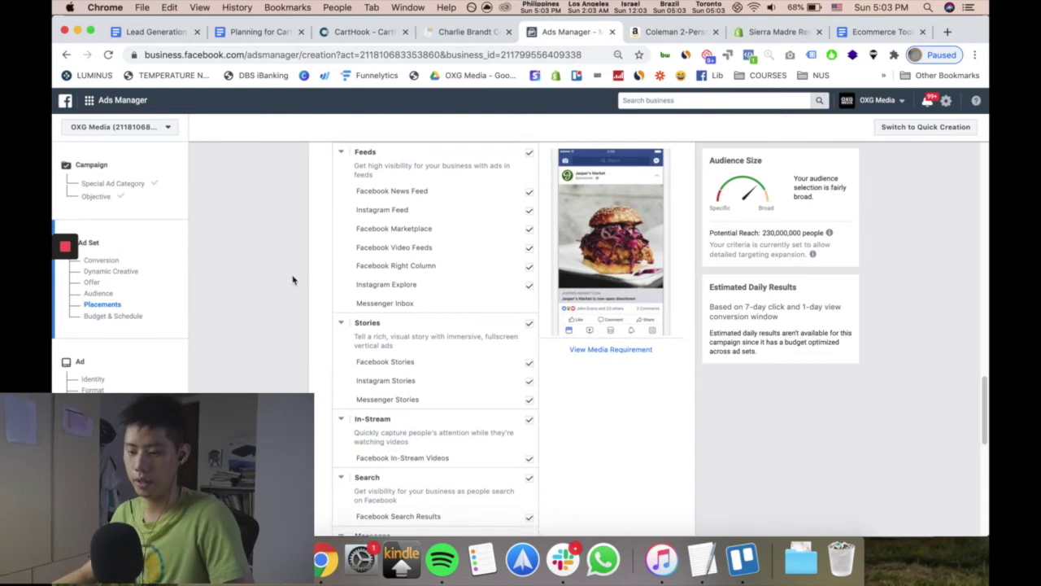
scroll(294, 280, down, 3)
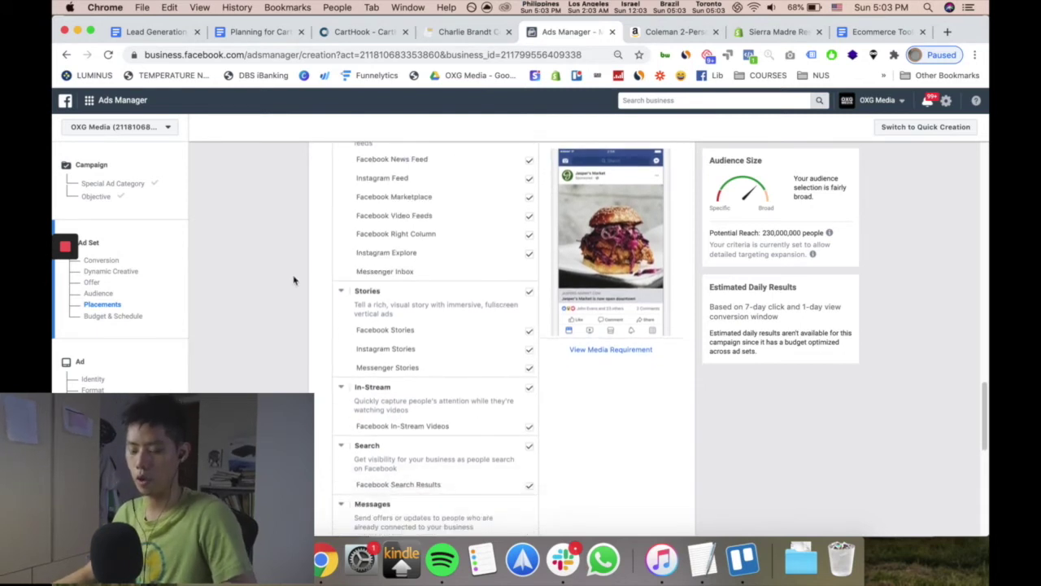
scroll(301, 280, up, 3)
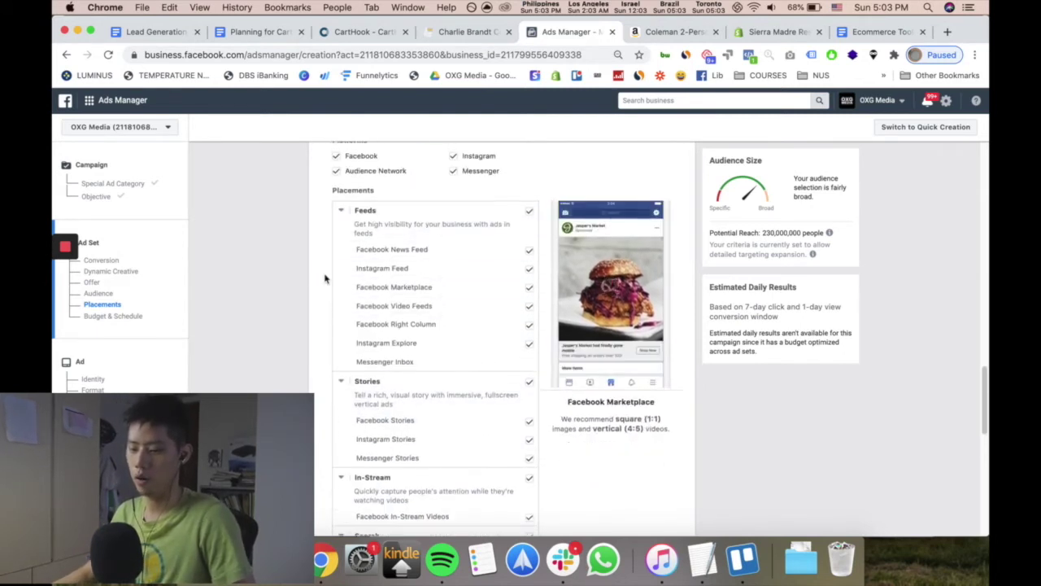
scroll(371, 350, down, 5)
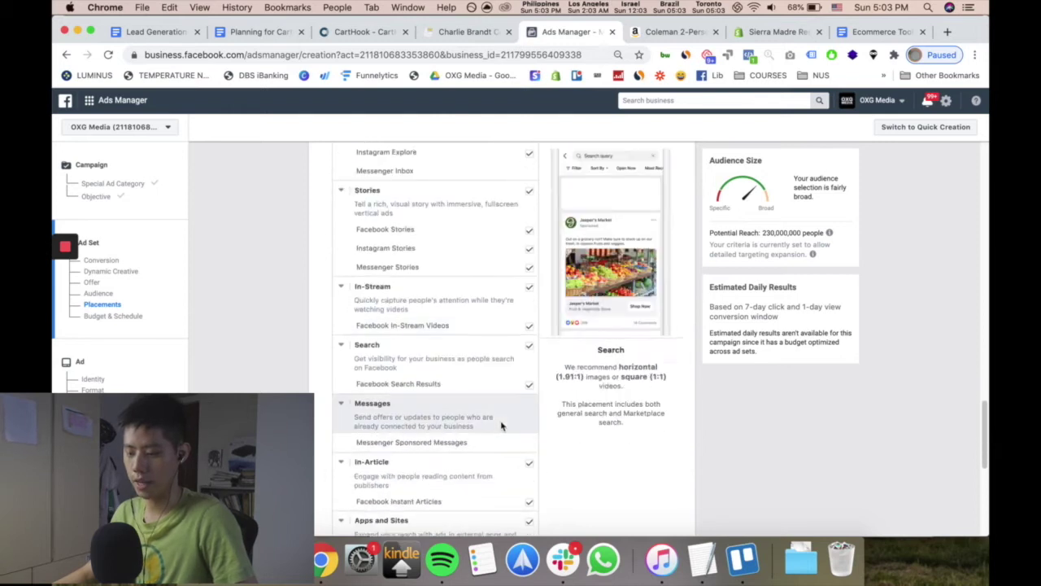
scroll(501, 425, down, 5)
scroll(501, 426, up, 5)
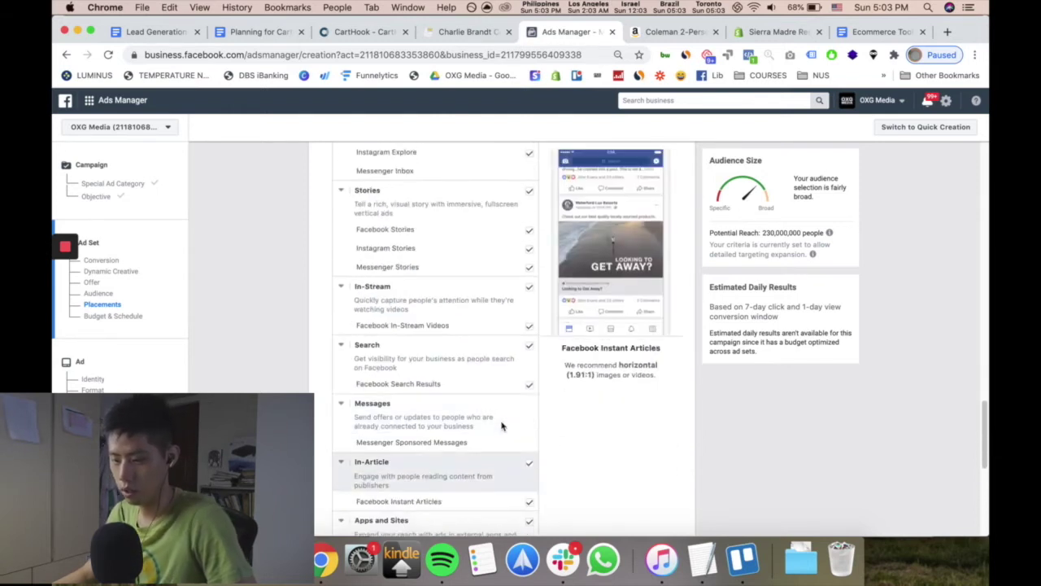
scroll(502, 425, up, 3)
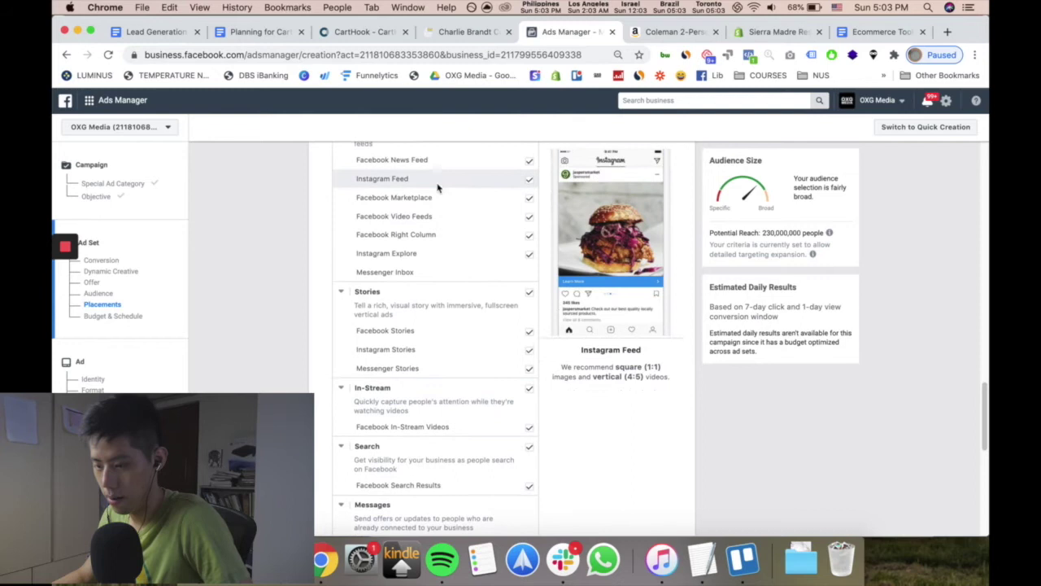
scroll(437, 188, up, 2)
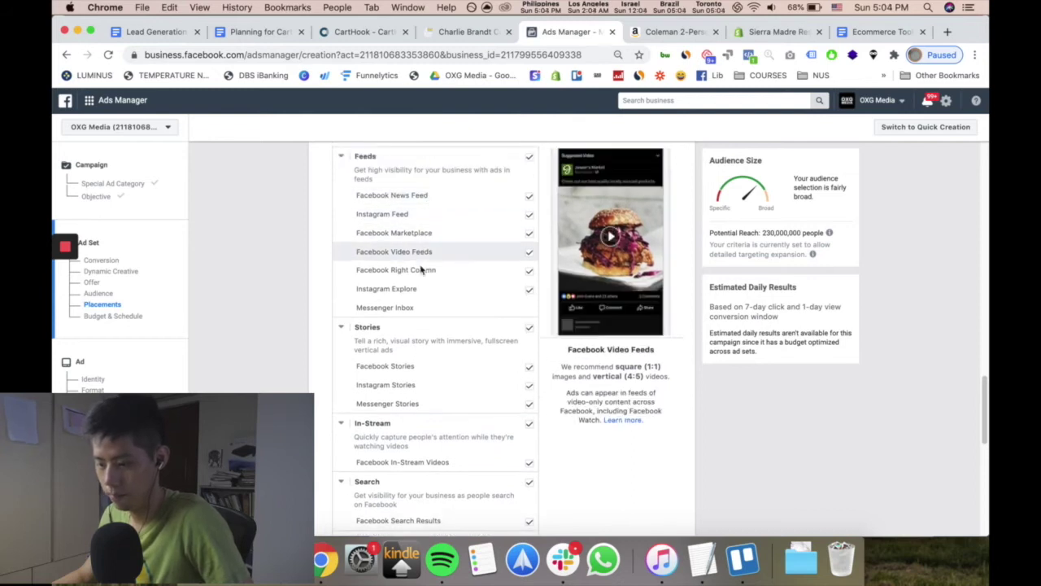
- Limit the Feeds placements to Facebook News Feed and Instagram Feed, excluding Facebook Marketplace, Facebook Video Feeds, Facebook Right Column and Instagram Explore
click(528, 215)
click(528, 293)
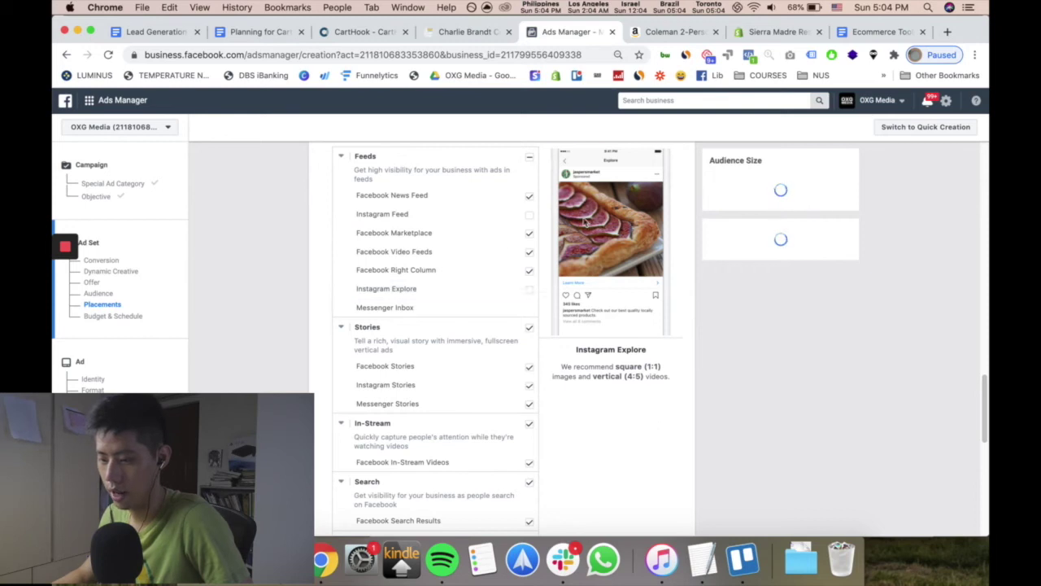
click(530, 215)
click(530, 235)
click(529, 253)
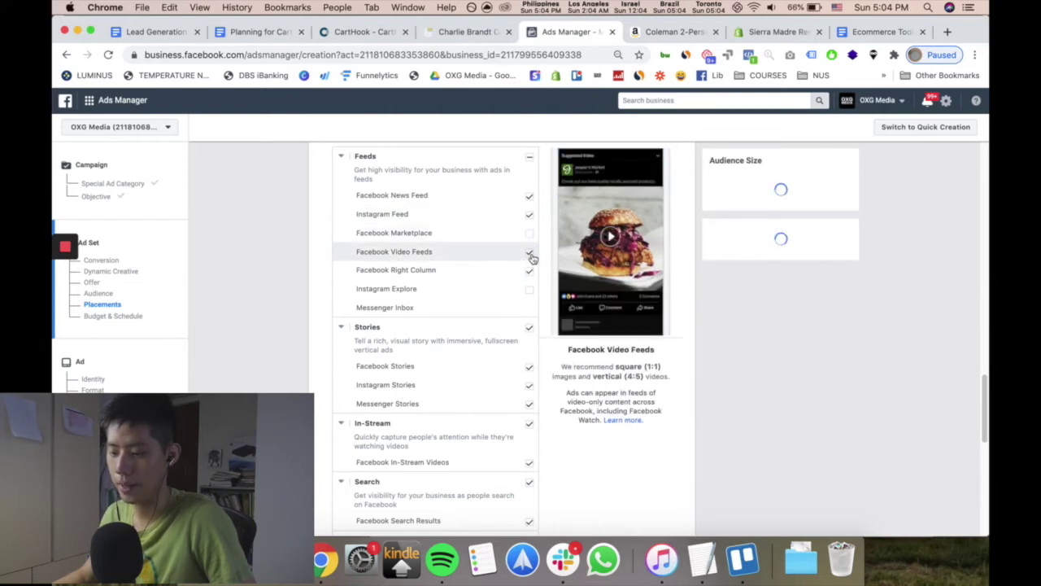
click(530, 274)
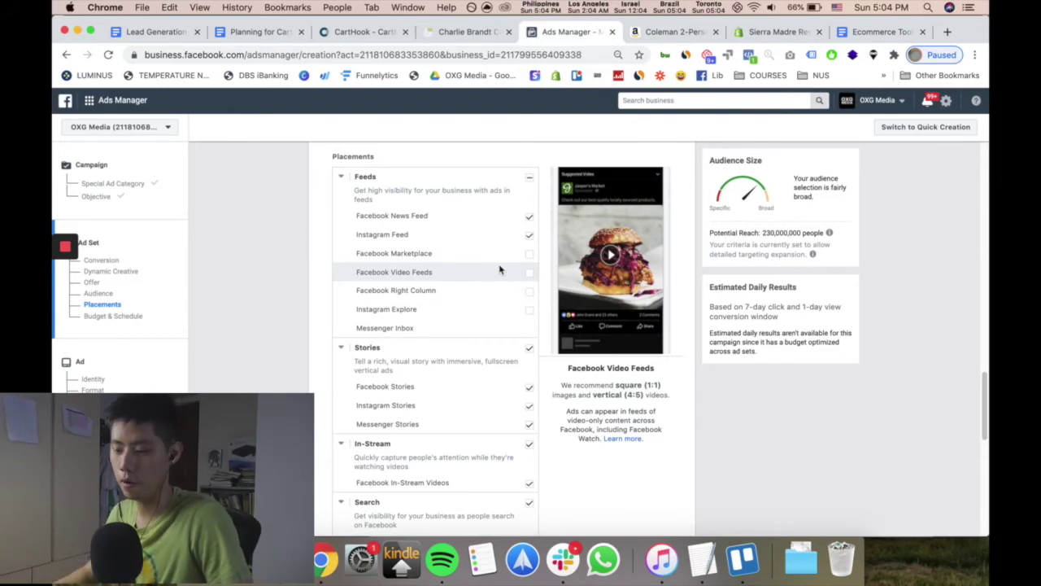
- Examine the device and platform selections and the Stories, In-Stream, Search, Messages, In-Article, and Apps and Sites placements
scroll(499, 268, up, 1)
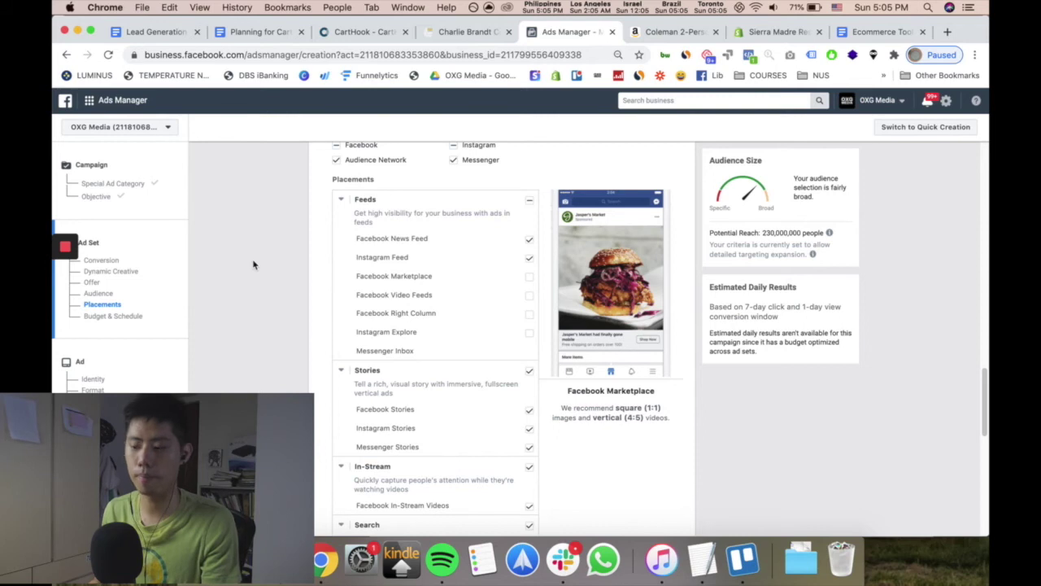
scroll(285, 283, up, 5)
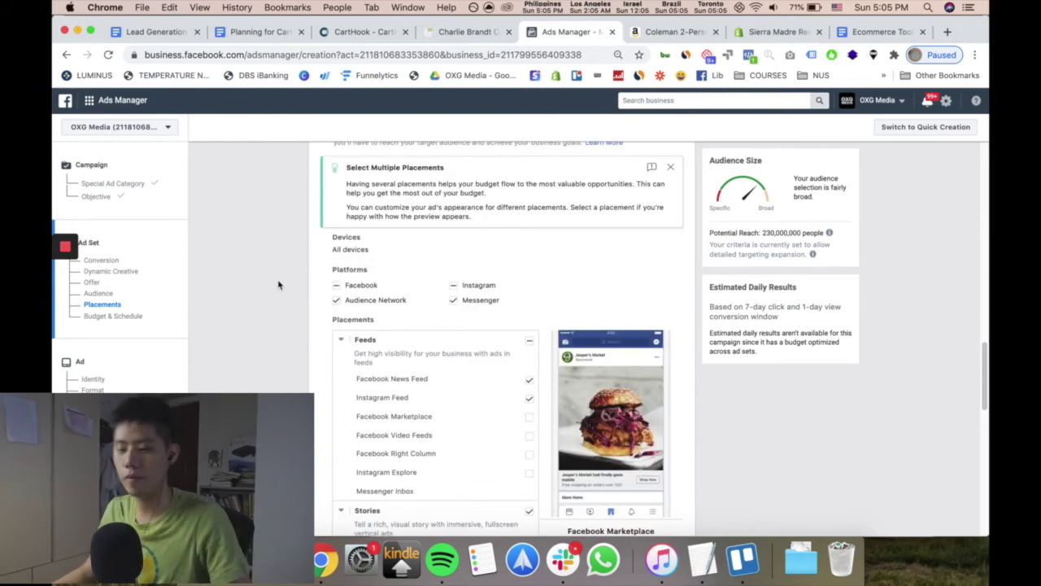
scroll(285, 282, up, 2)
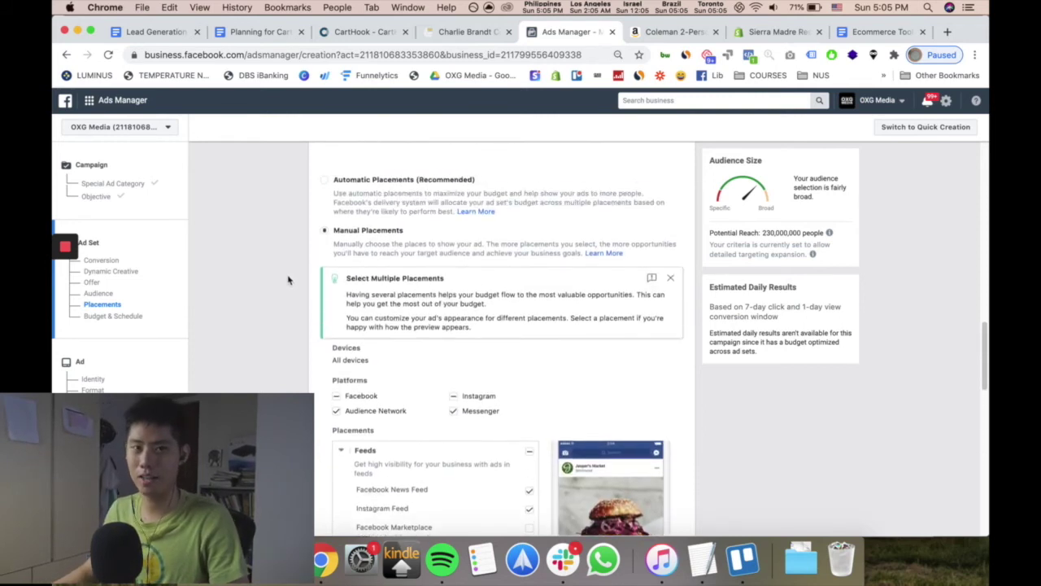
scroll(287, 280, up, 1)
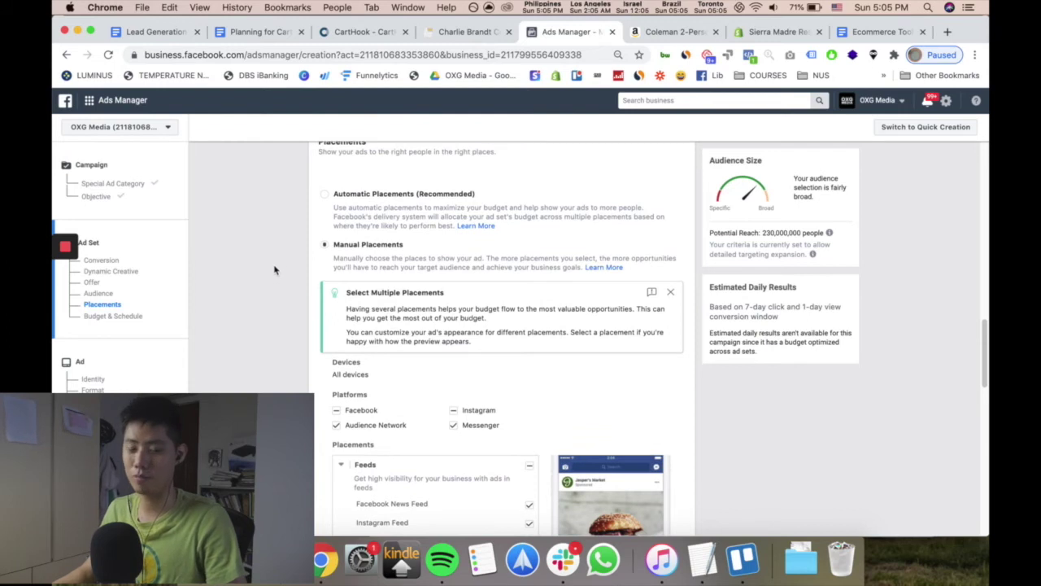
scroll(322, 246, down, 5)
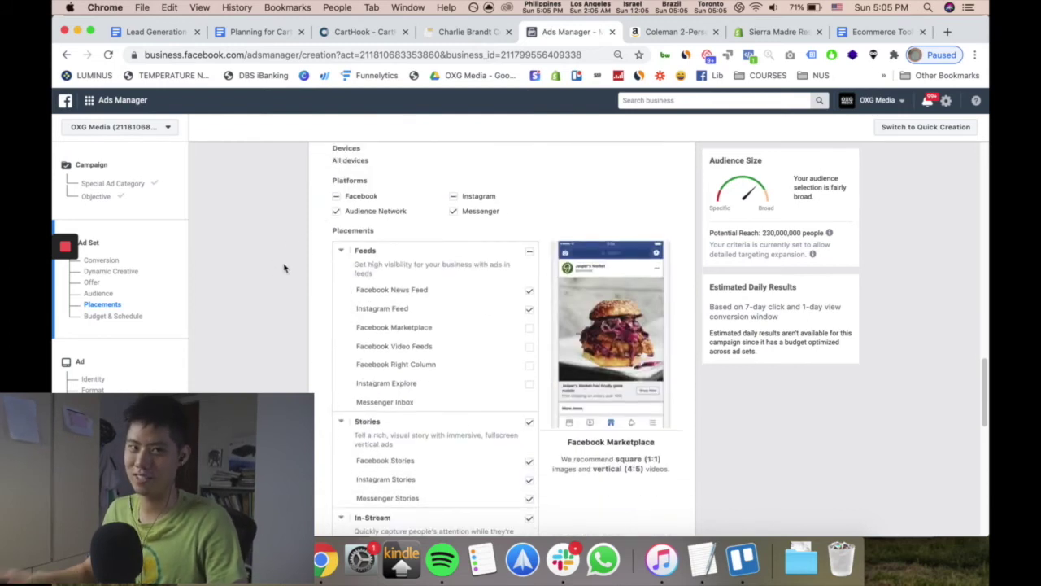
scroll(284, 256, down, 8)
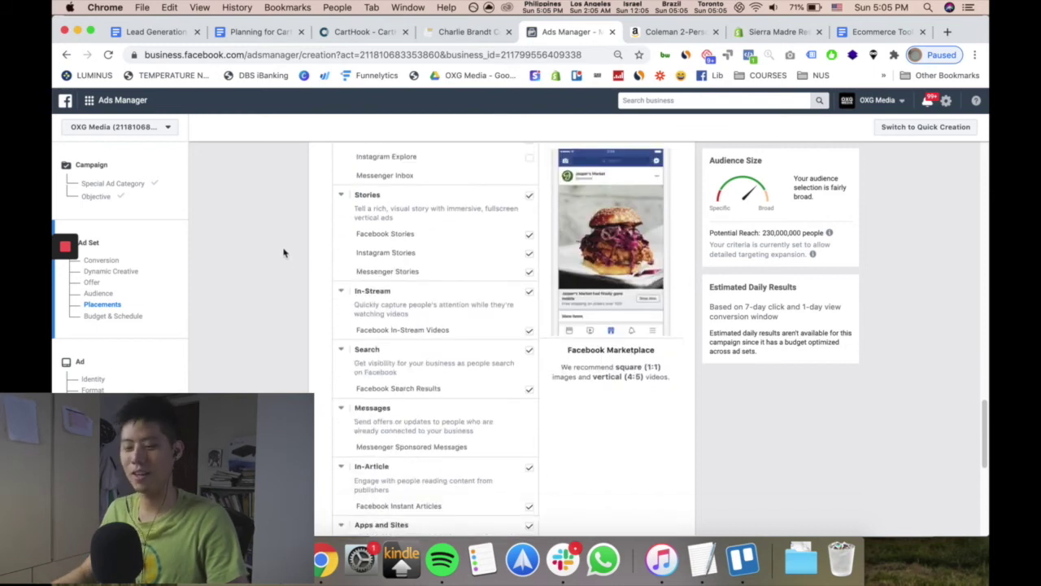
scroll(284, 252, up, 6)
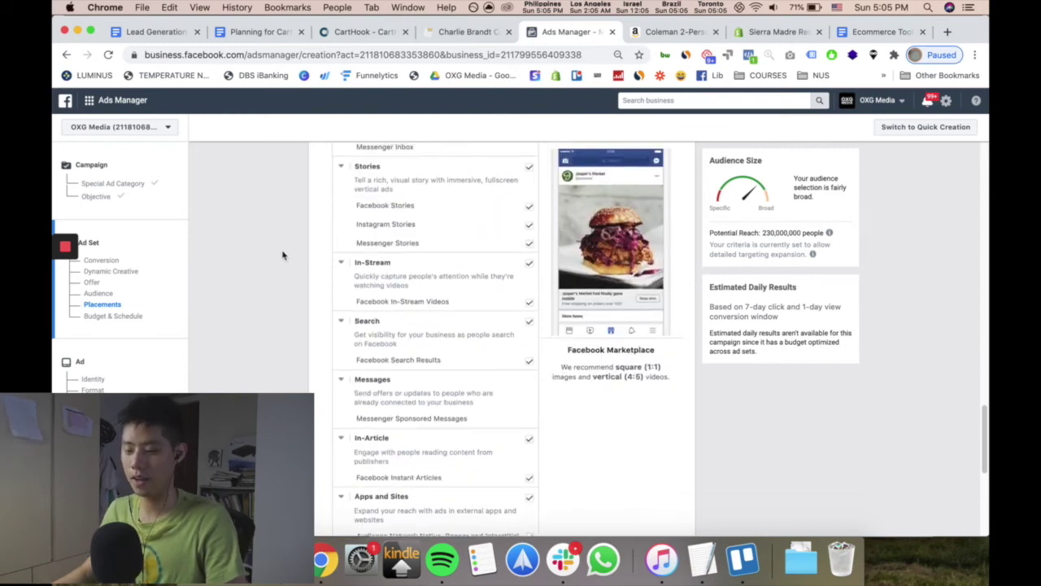
scroll(283, 255, up, 4)
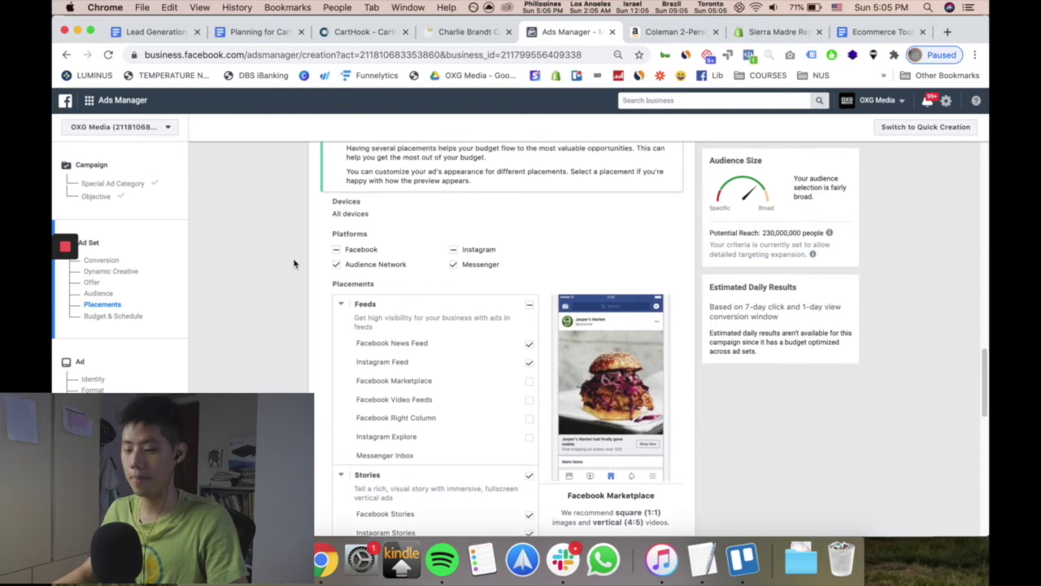
scroll(294, 263, up, 5)
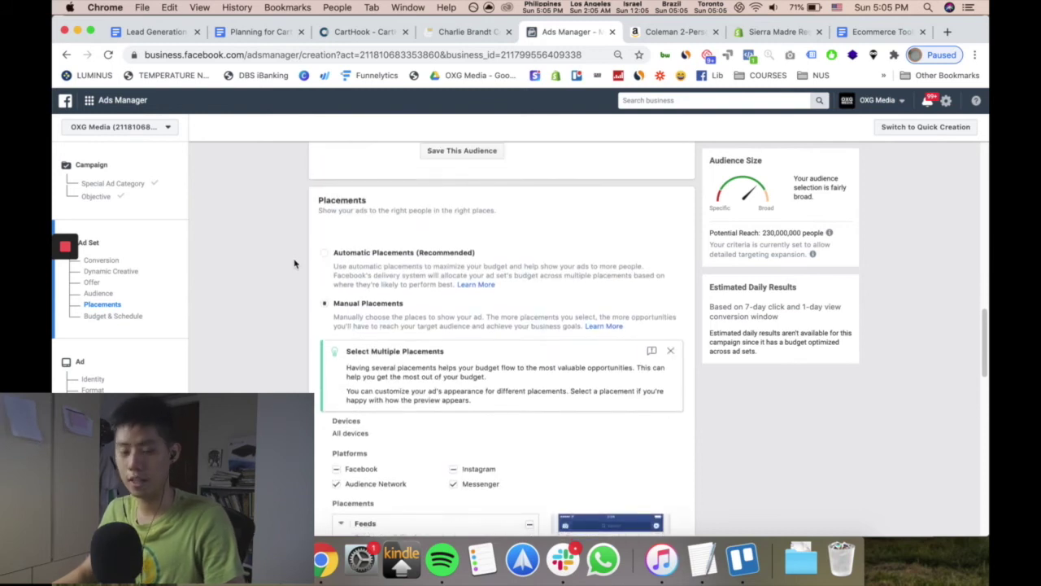
scroll(682, 404, down, 5)
scroll(607, 367, up, 5)
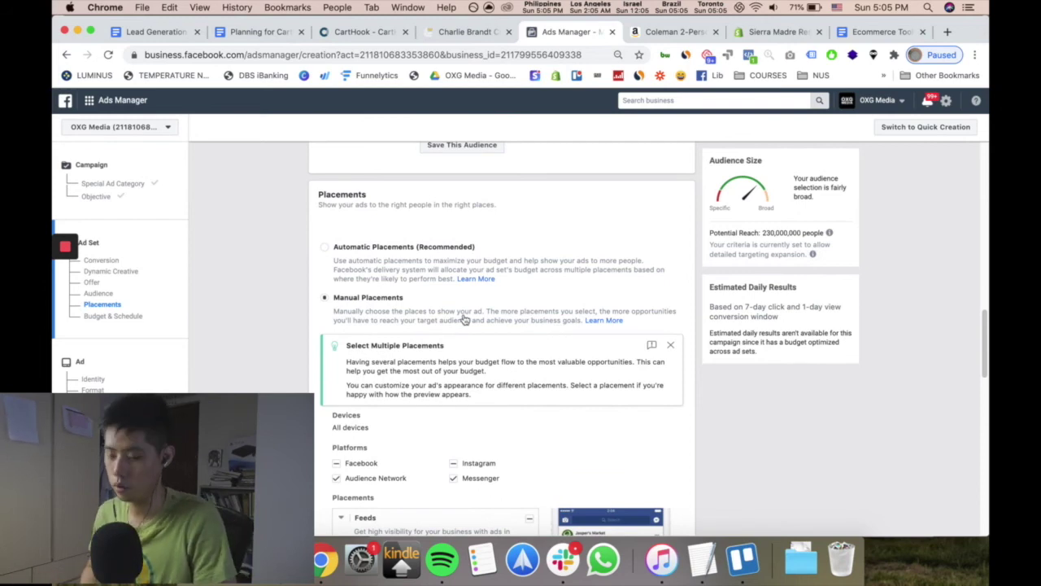
scroll(464, 319, up, 1)
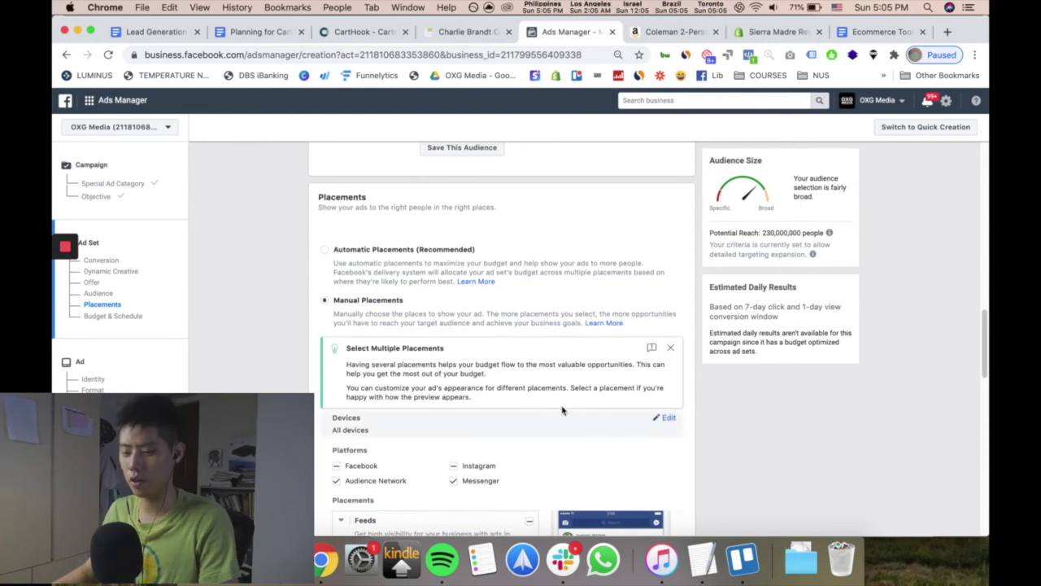
scroll(562, 409, down, 10)
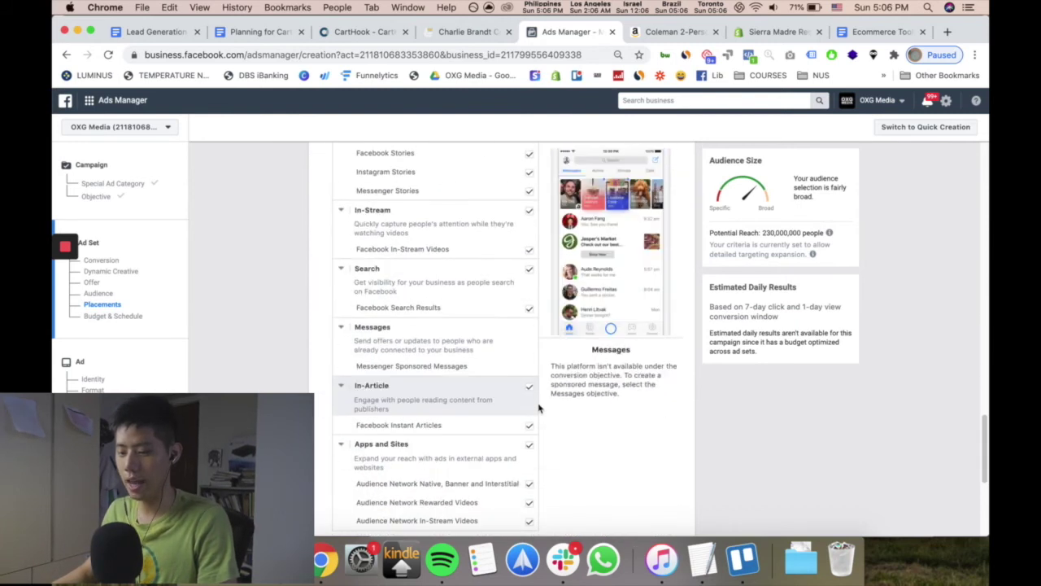
scroll(309, 319, up, 1)
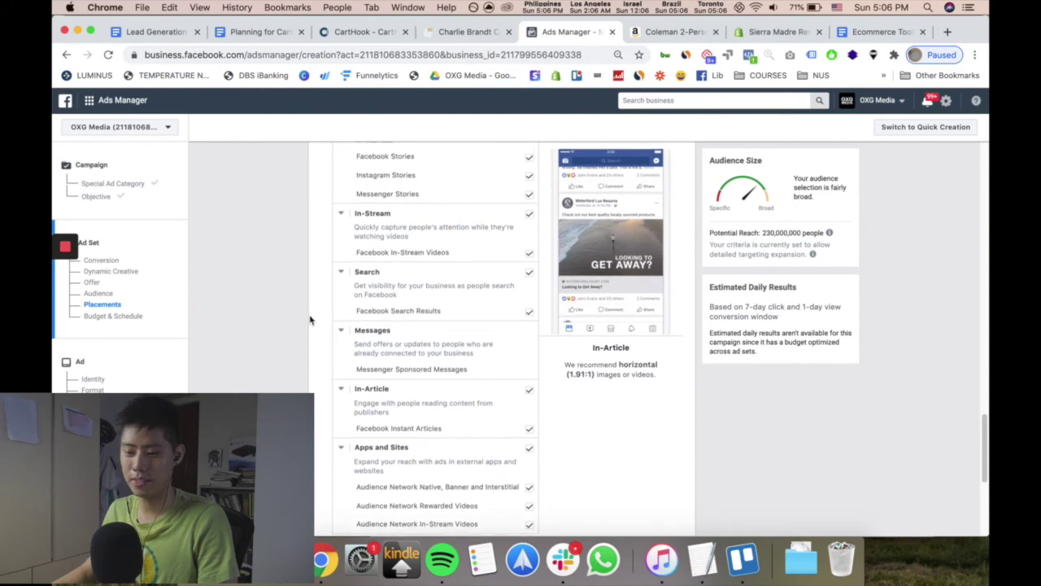
scroll(301, 315, up, 5)
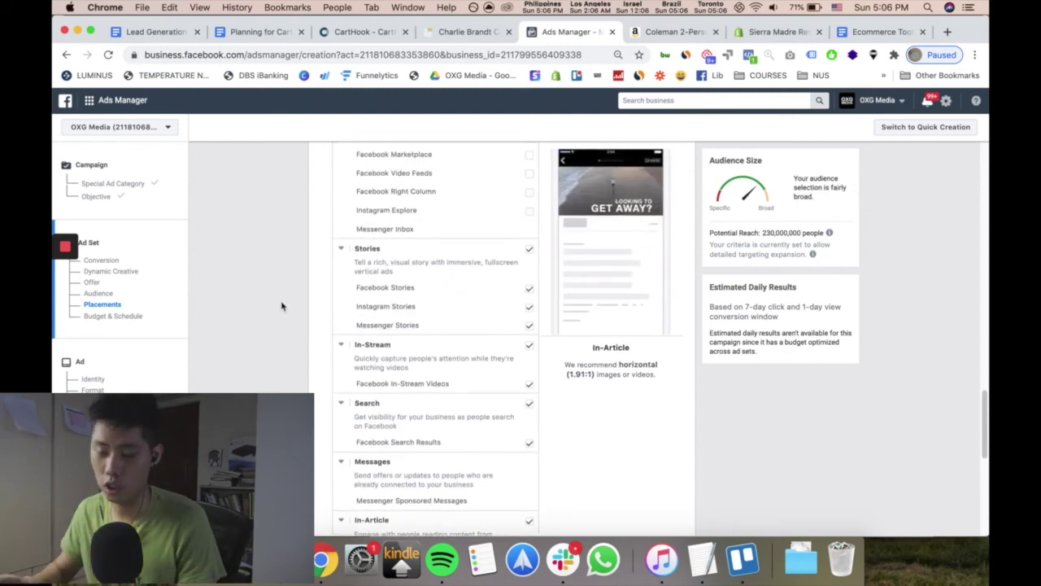
scroll(391, 455, down, 1)
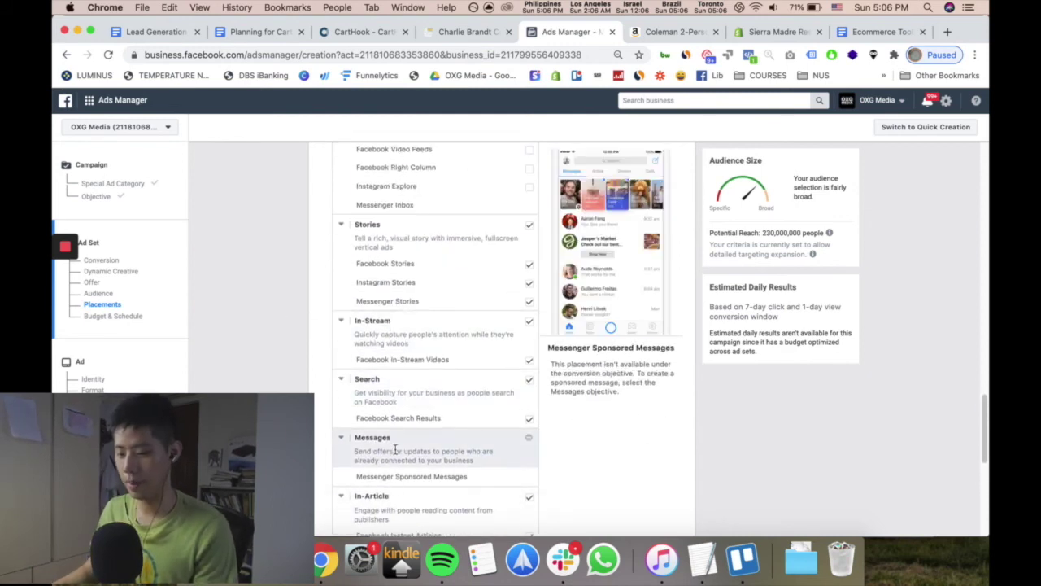
scroll(396, 450, down, 2)
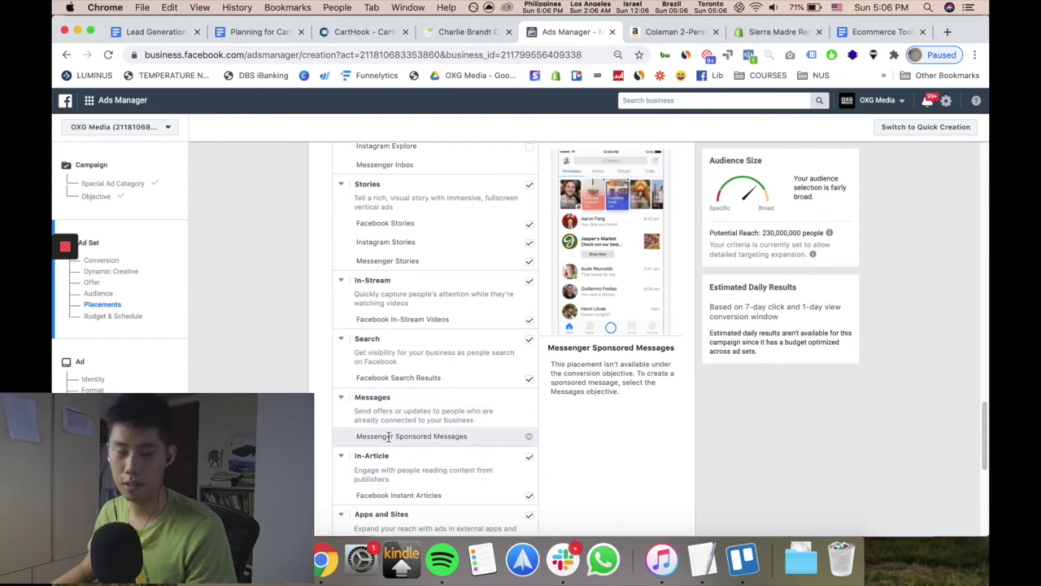